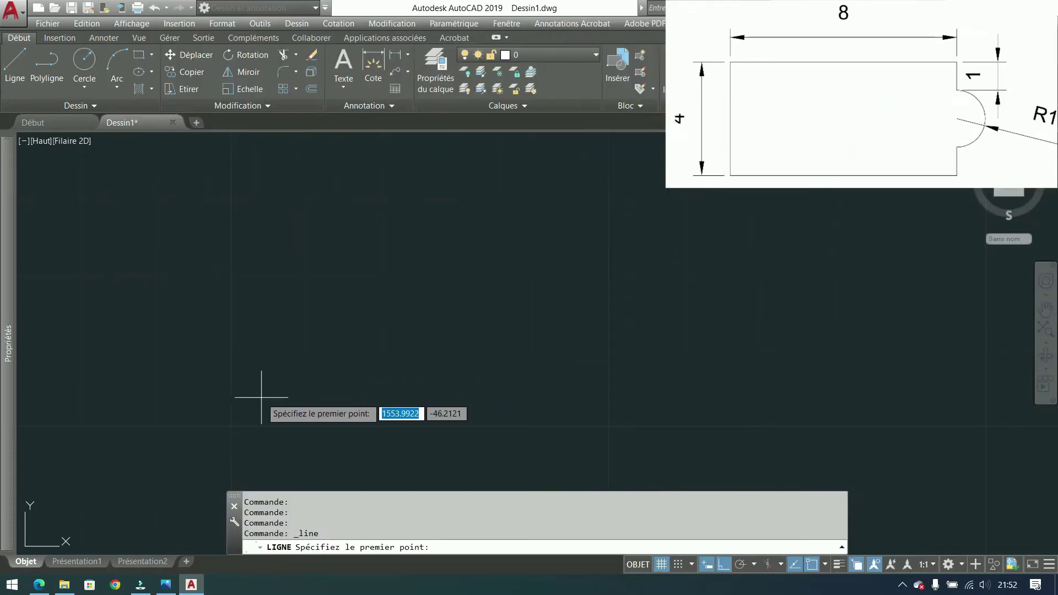
Draw a closed rectangle from line segments, going 4 units up, 8 across and 4 down before closing it
click(261, 396)
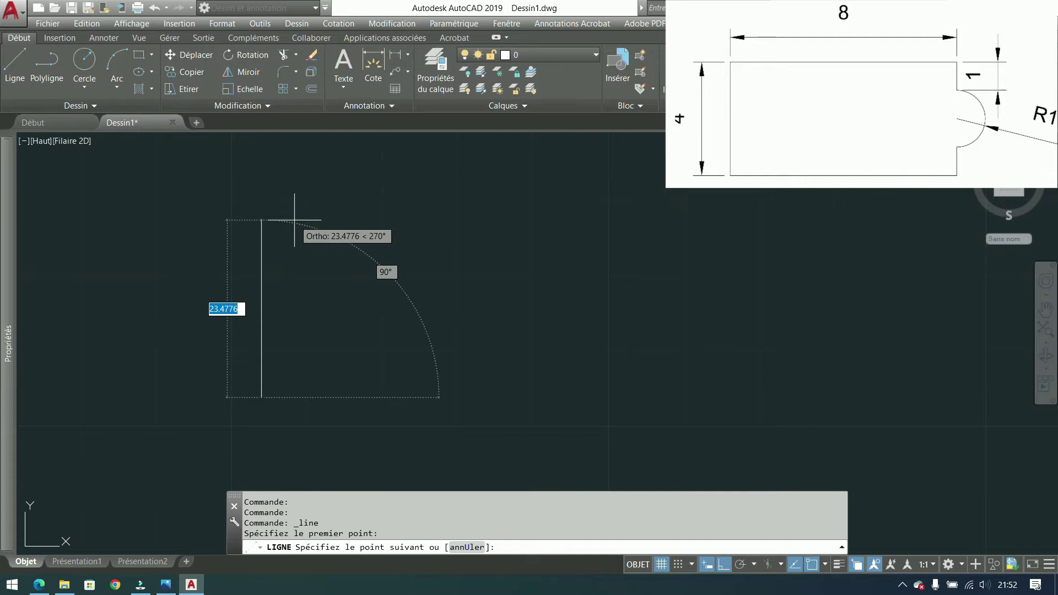
text(4)
key(Return)
scroll(599, 302, up, 2)
middle_drag(600, 302, 876, 162)
scroll(531, 227, up, 2)
middle_drag(489, 245, 389, 272)
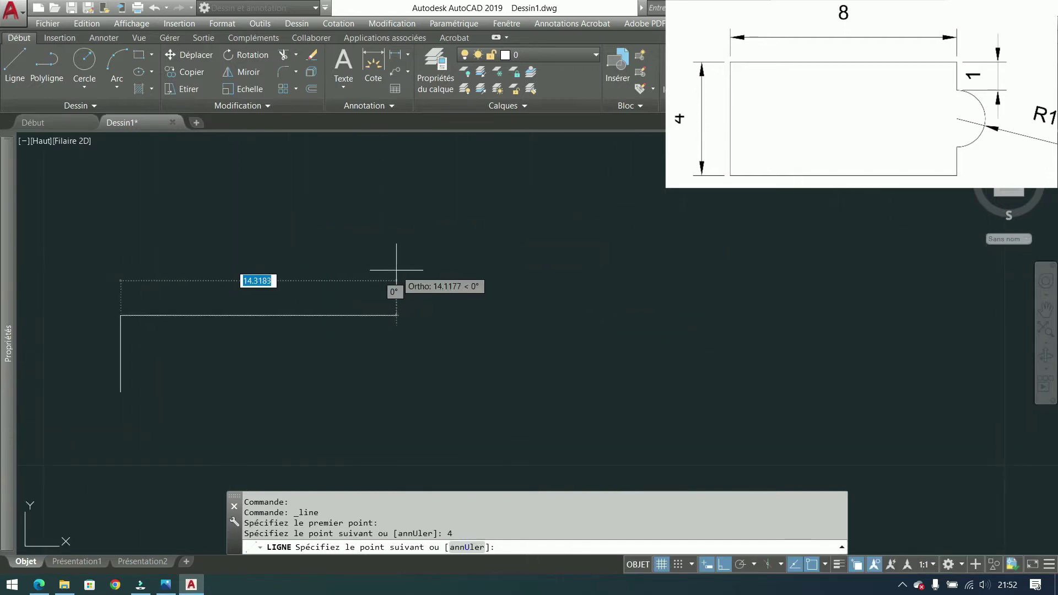
text(8)
key(Return)
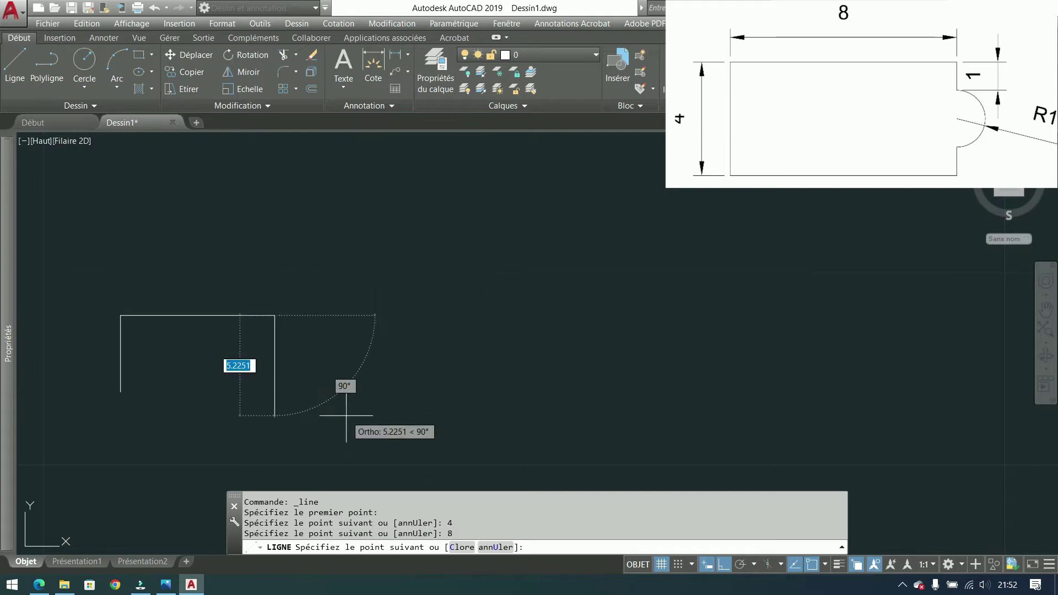
text(4)
key(Return)
text(c)
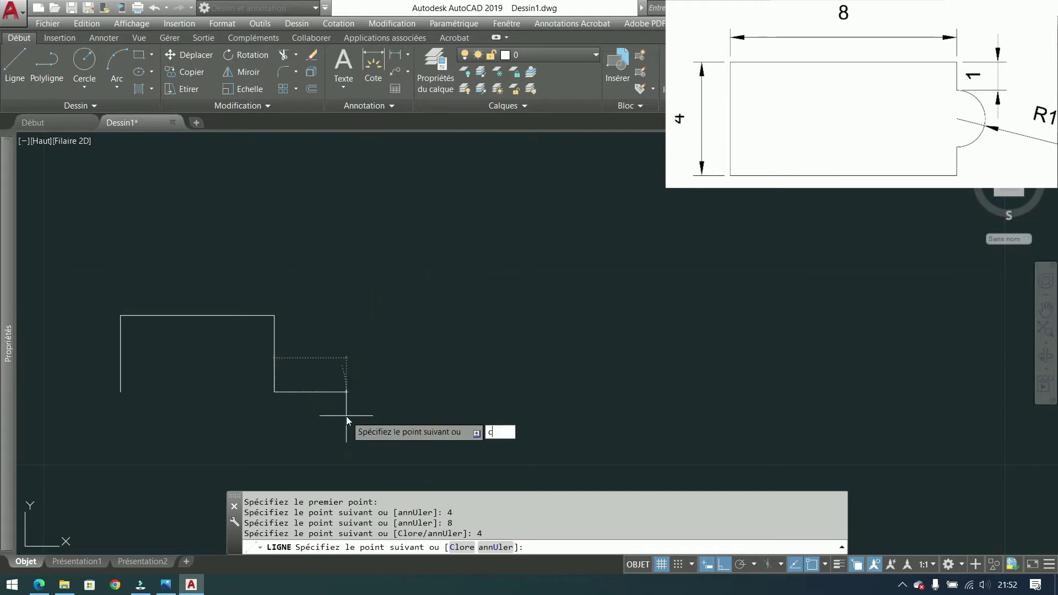
key(Return)
Draw a circle of radius 1 centred on the midpoint of the rectangle's right edge
scroll(144, 366, up, 2)
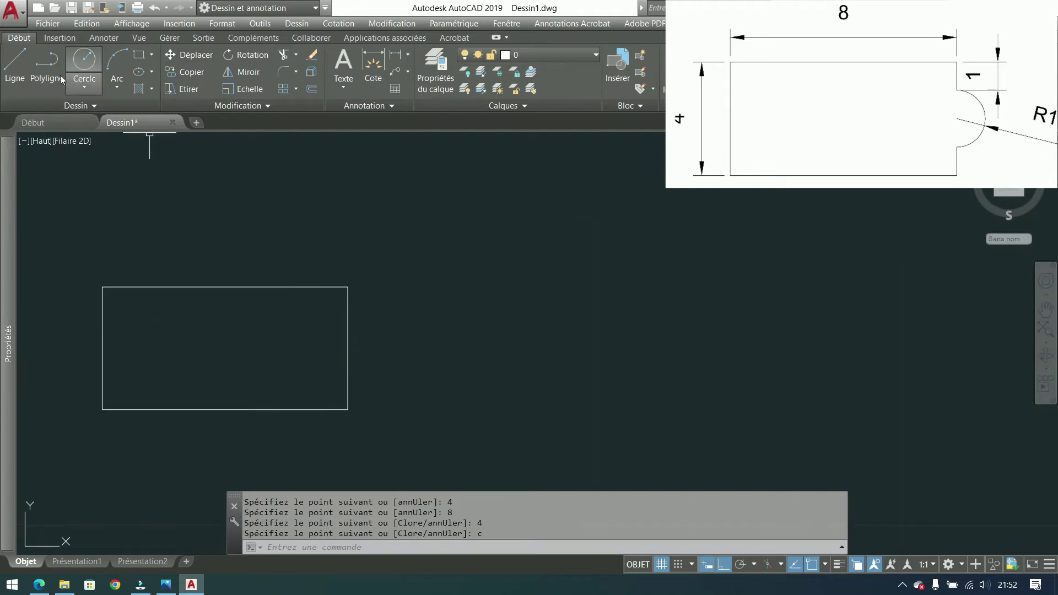
click(84, 64)
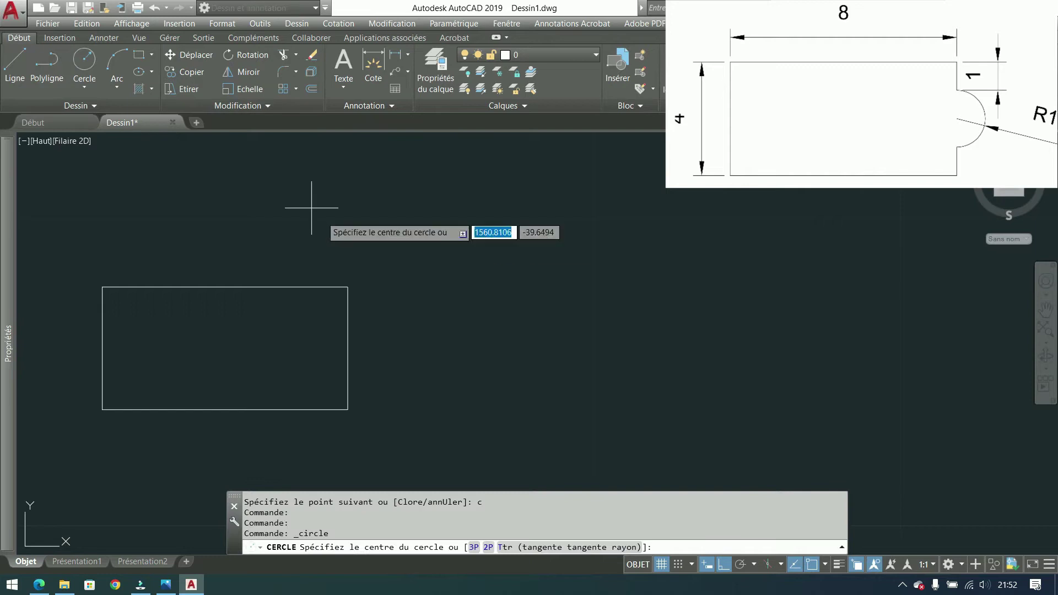
click(348, 349)
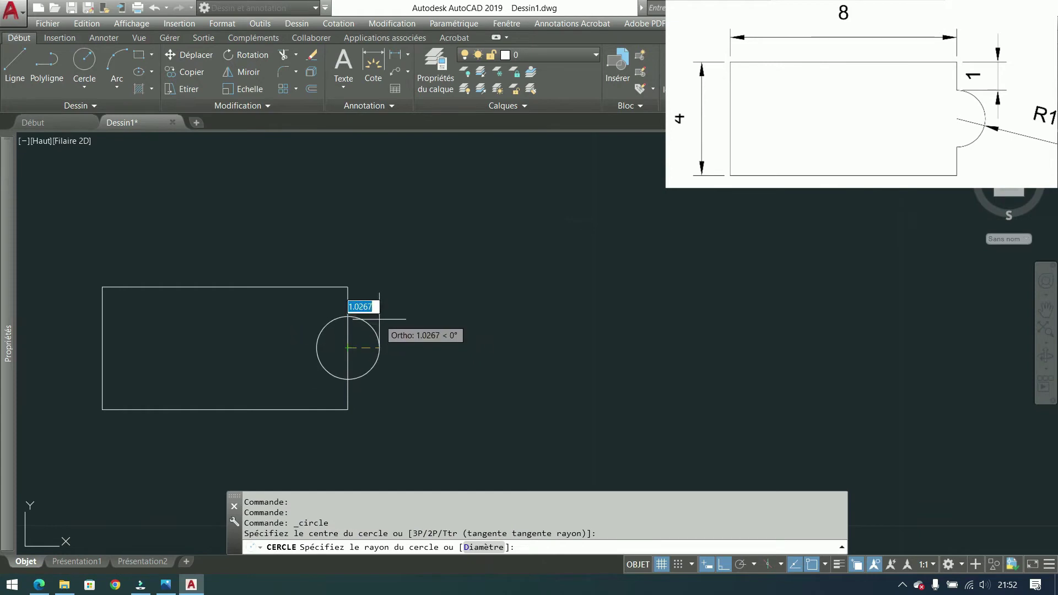
text(1)
key(Return)
Trim away the circle's inner half and the edge segment inside the circle, and delete the remaining outer semicircle
click(414, 285)
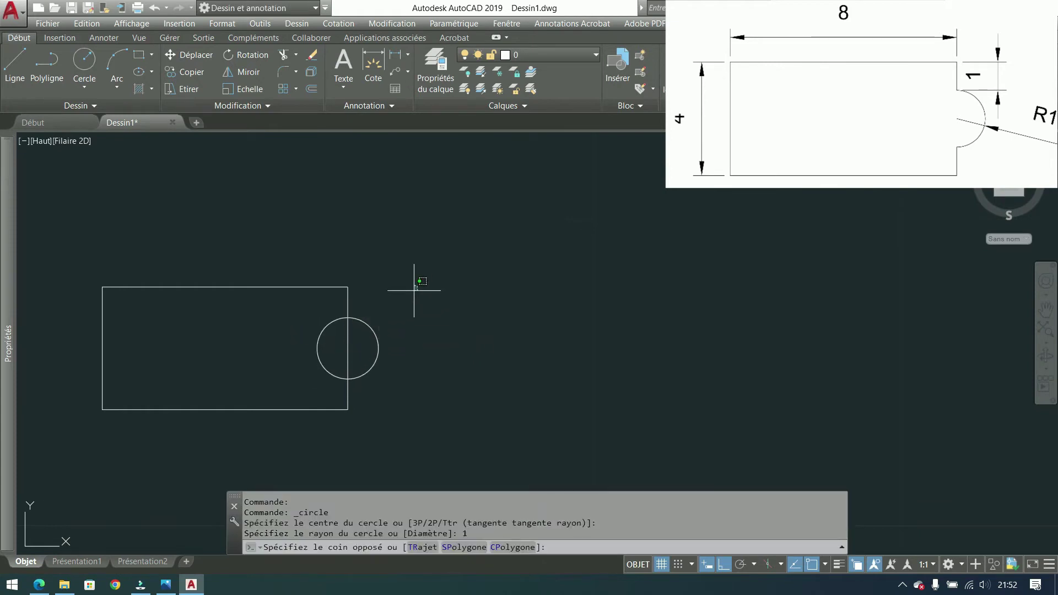
click(198, 408)
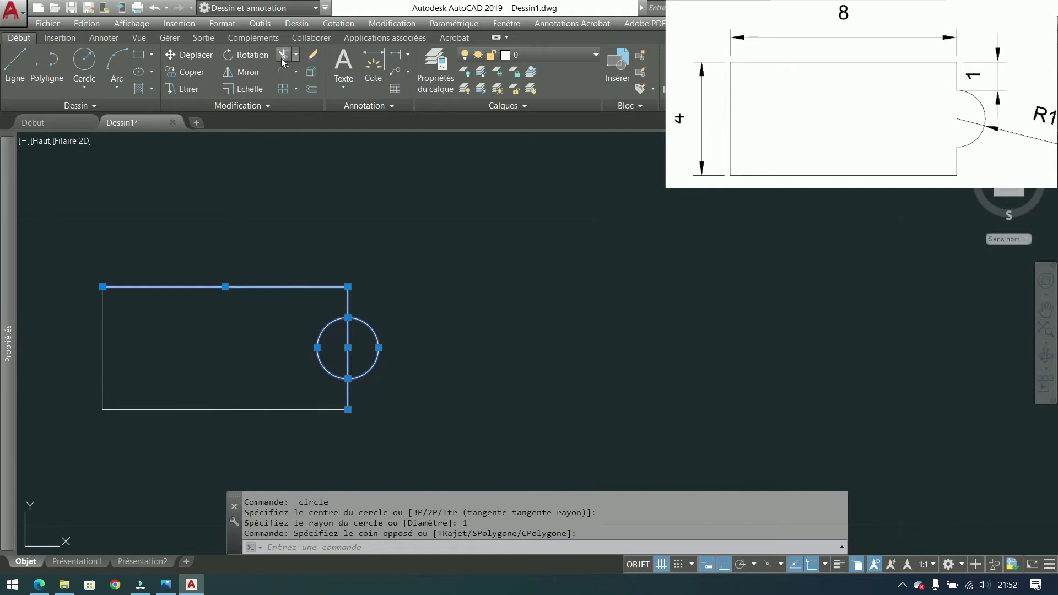
click(361, 339)
click(304, 355)
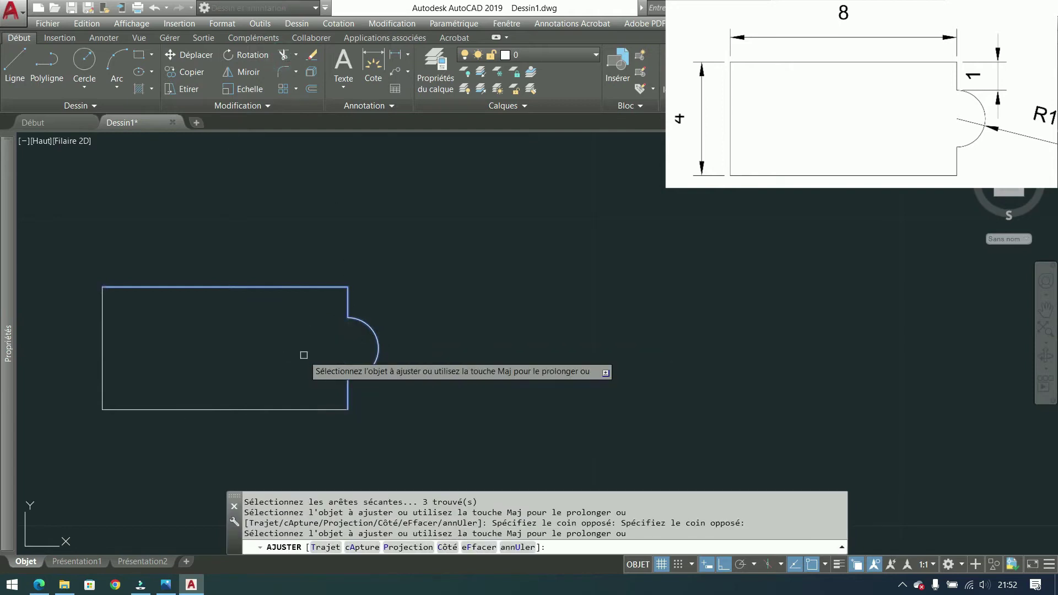
key(Return)
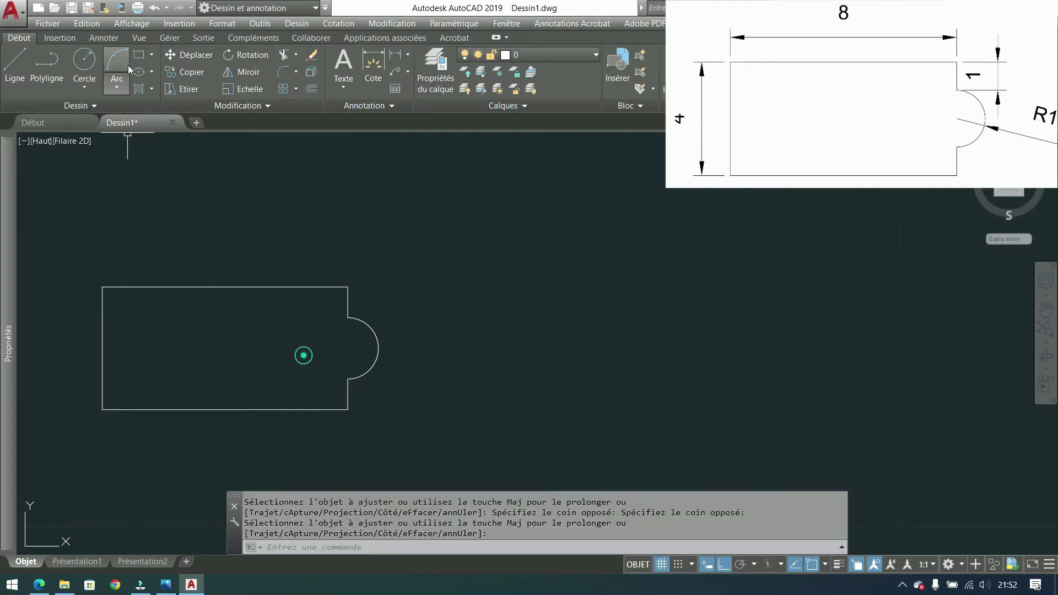
click(377, 337)
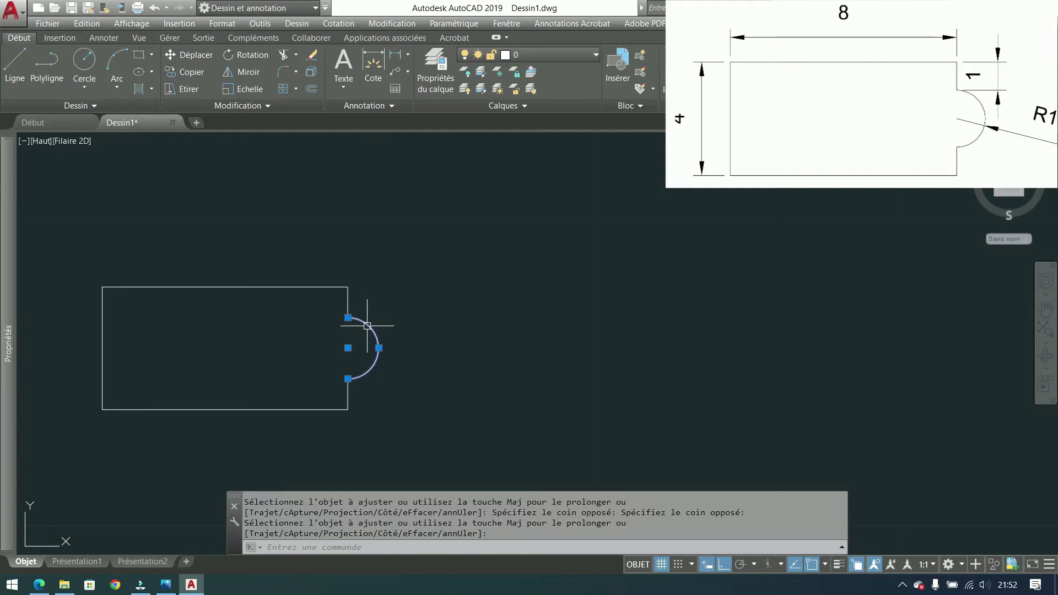
key(Delete)
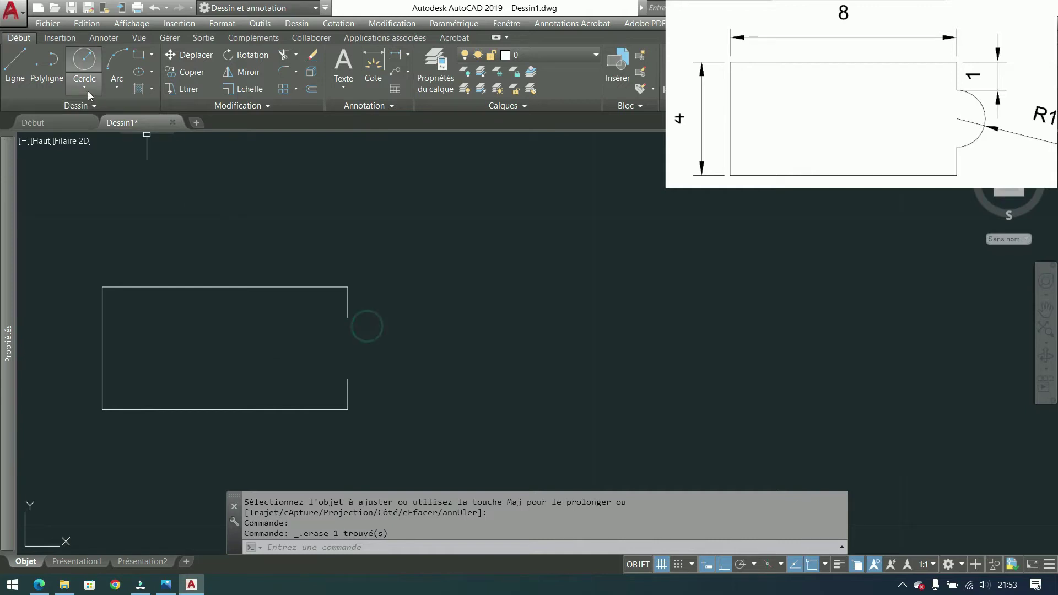
Draw a polyline down across the right-edge gap, back to the gap's midpoint and 1 unit horizontally outward
click(116, 87)
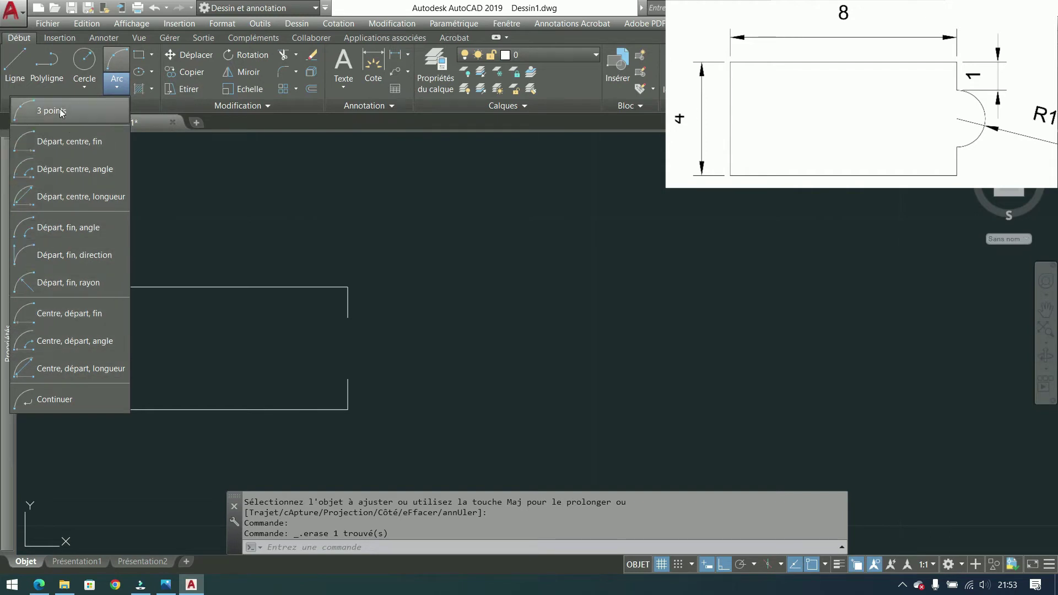
click(39, 69)
click(348, 317)
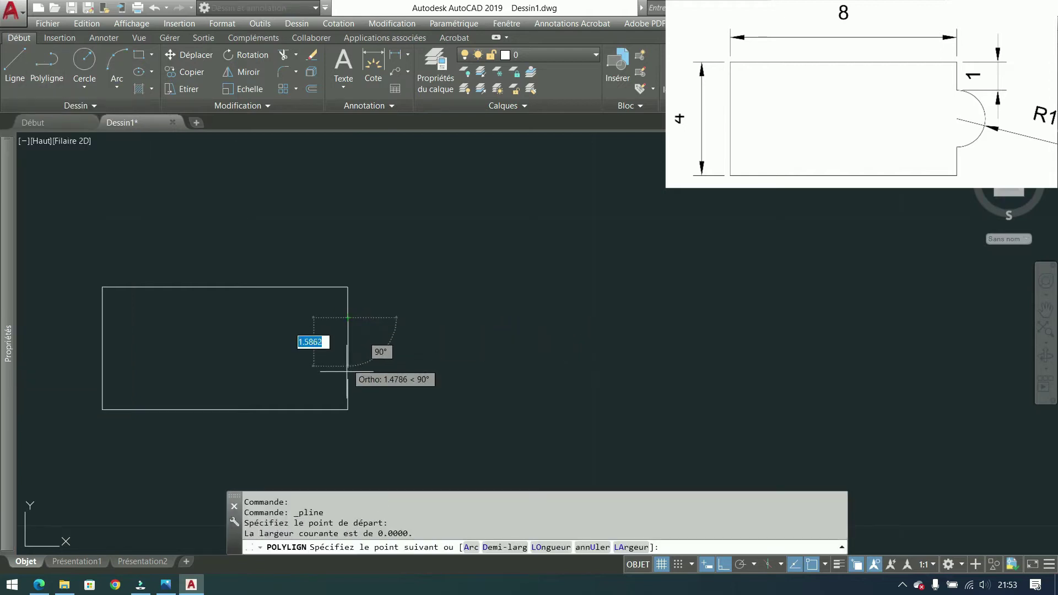
text(1)
key(Return)
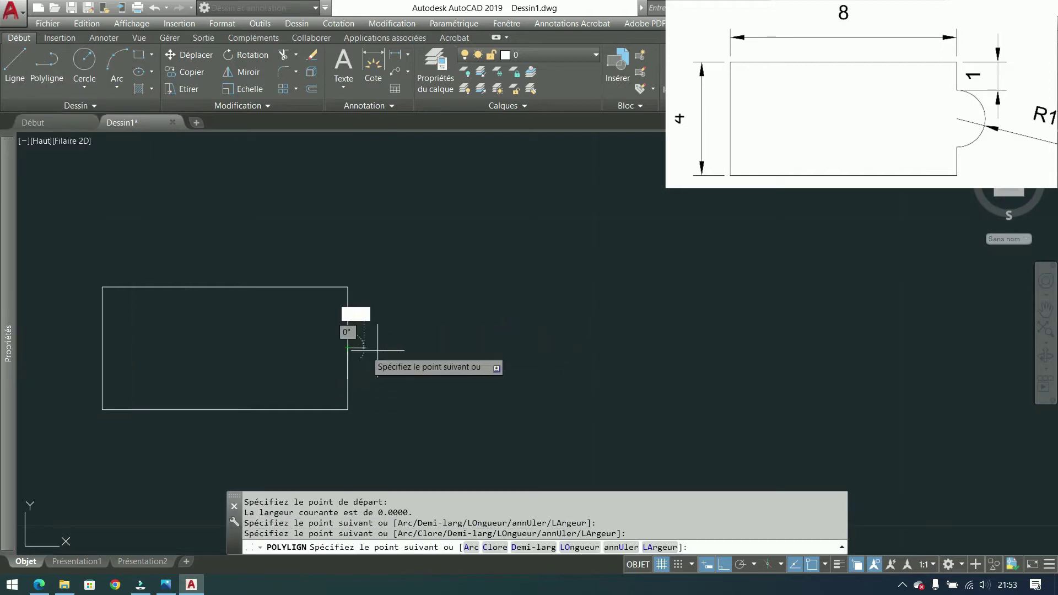
text(1)
key(Return)
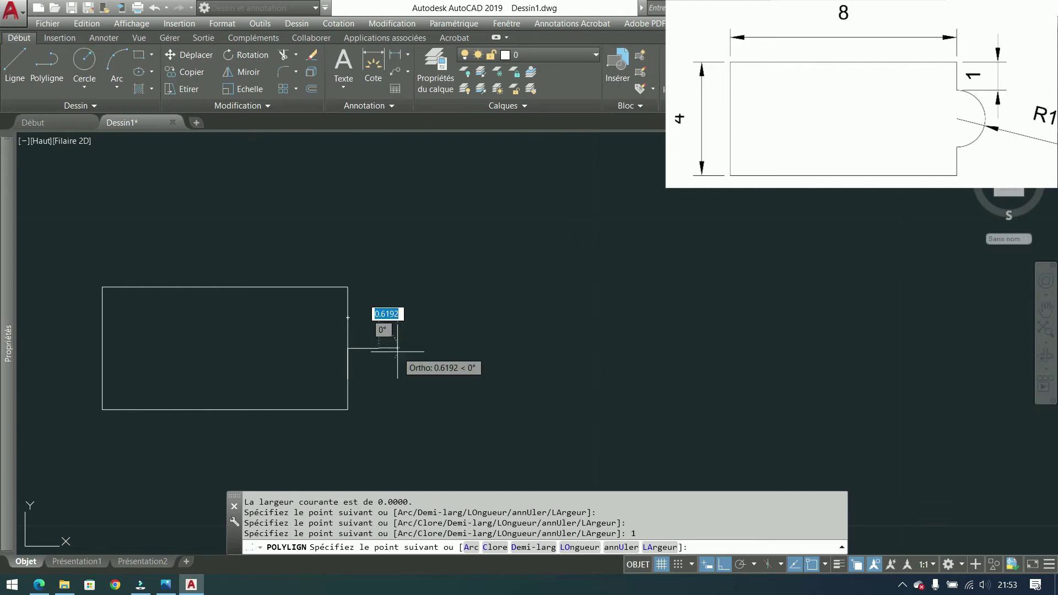
key(Return)
Examine the junction between the horizontal construction segment and the rectangle's right edge up close
scroll(330, 314, up, 4)
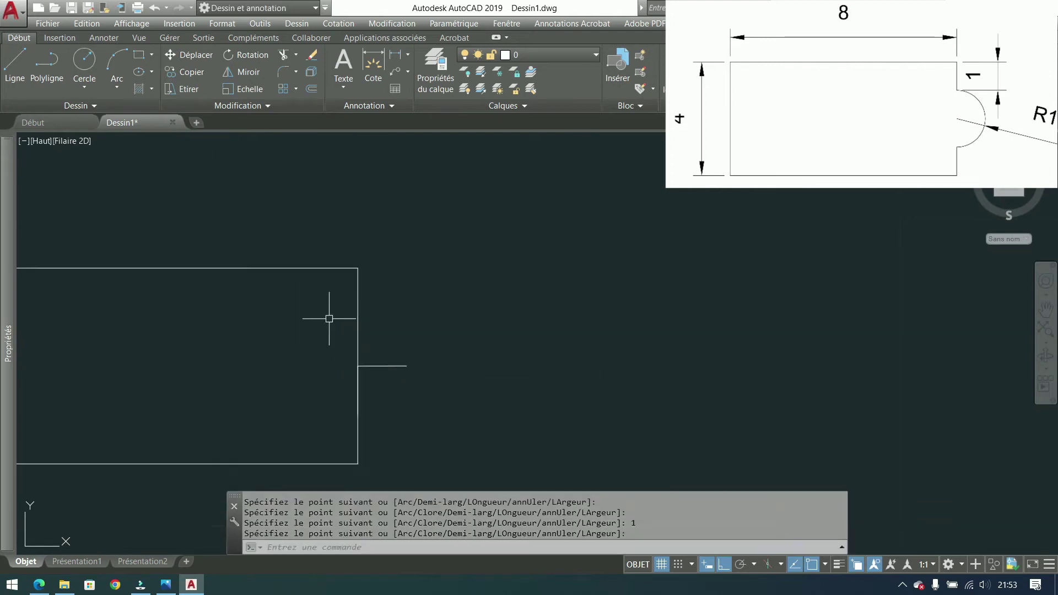
middle_drag(361, 307, 392, 176)
scroll(433, 236, up, 2)
scroll(387, 305, up, 8)
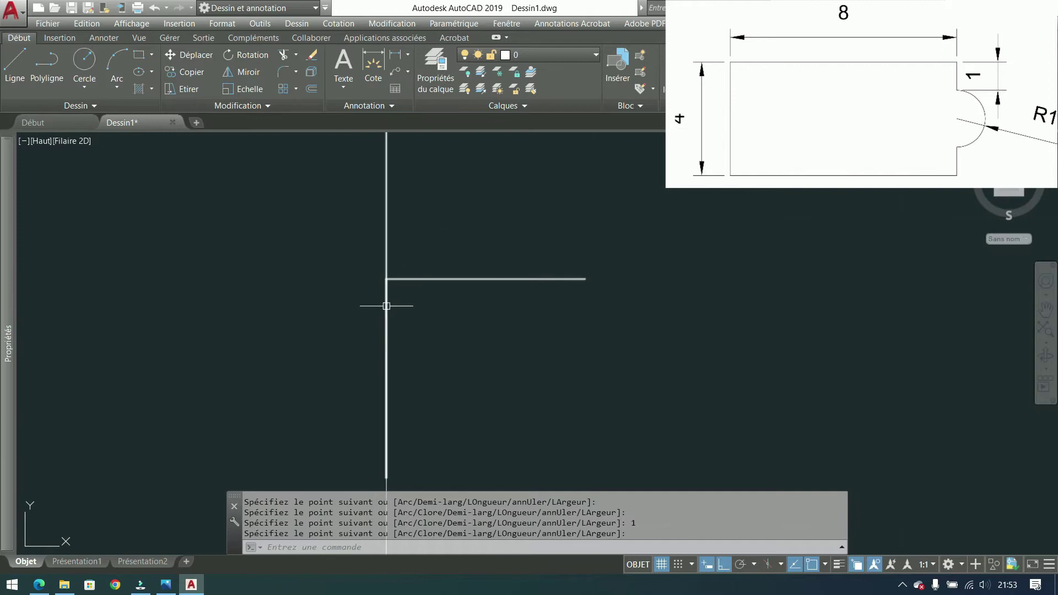
scroll(386, 291, down, 8)
scroll(386, 290, down, 5)
scroll(390, 272, up, 1)
middle_drag(389, 272, 302, 295)
click(125, 81)
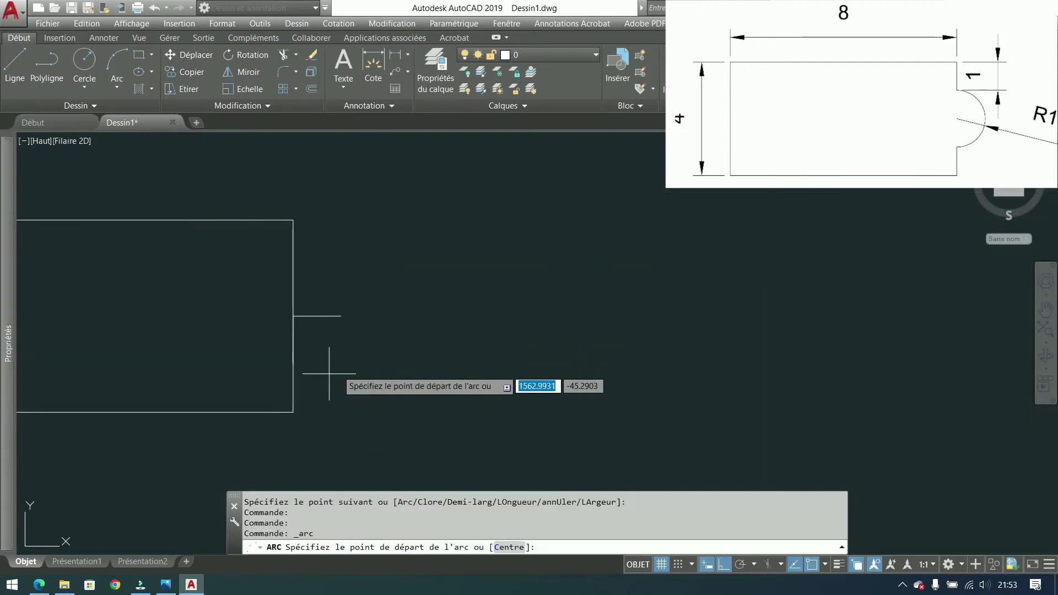
click(293, 364)
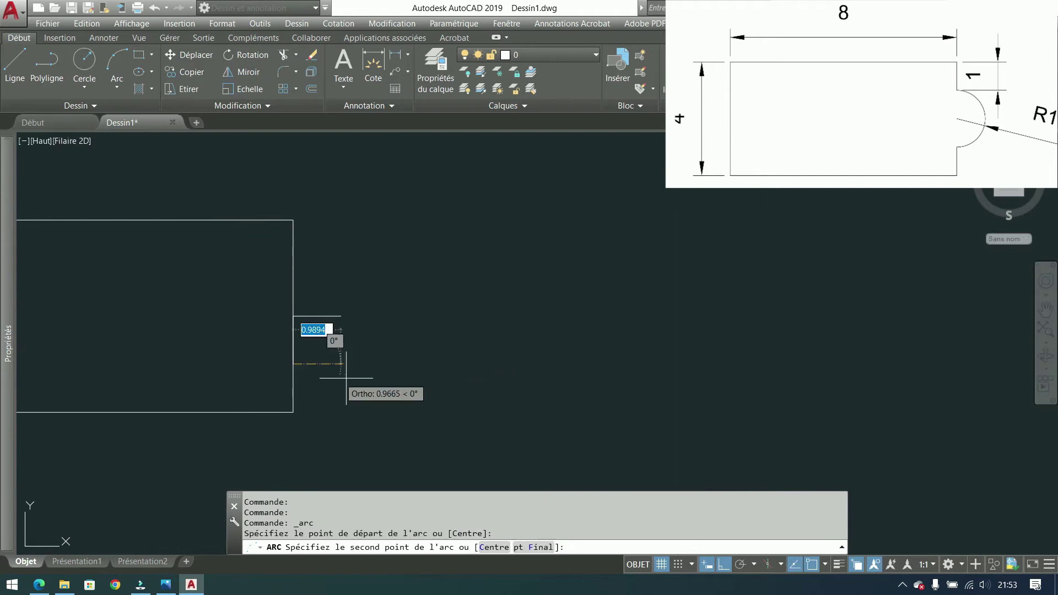
key(BackSpace)
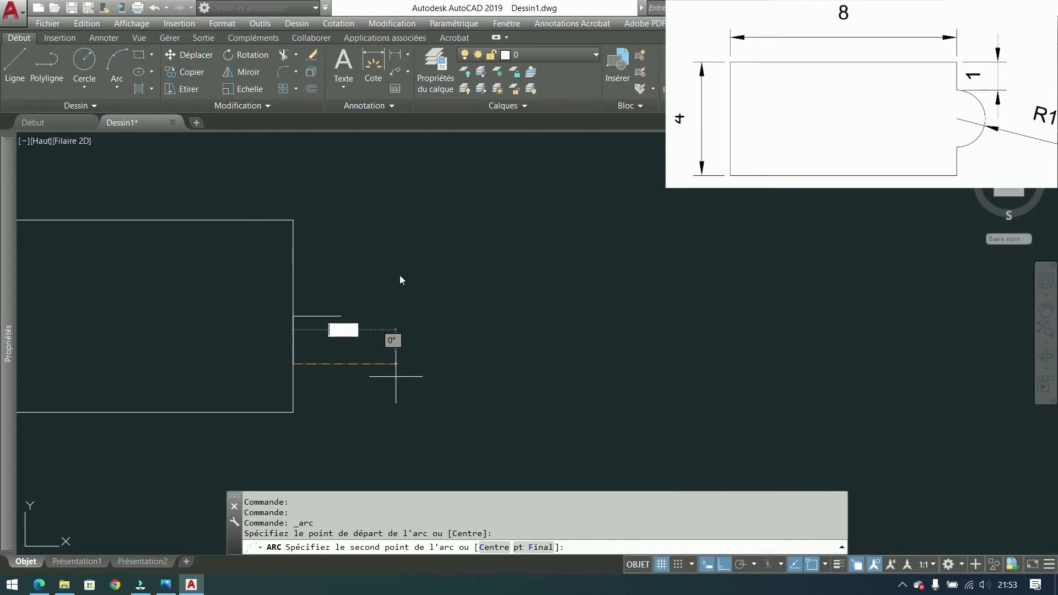
click(400, 364)
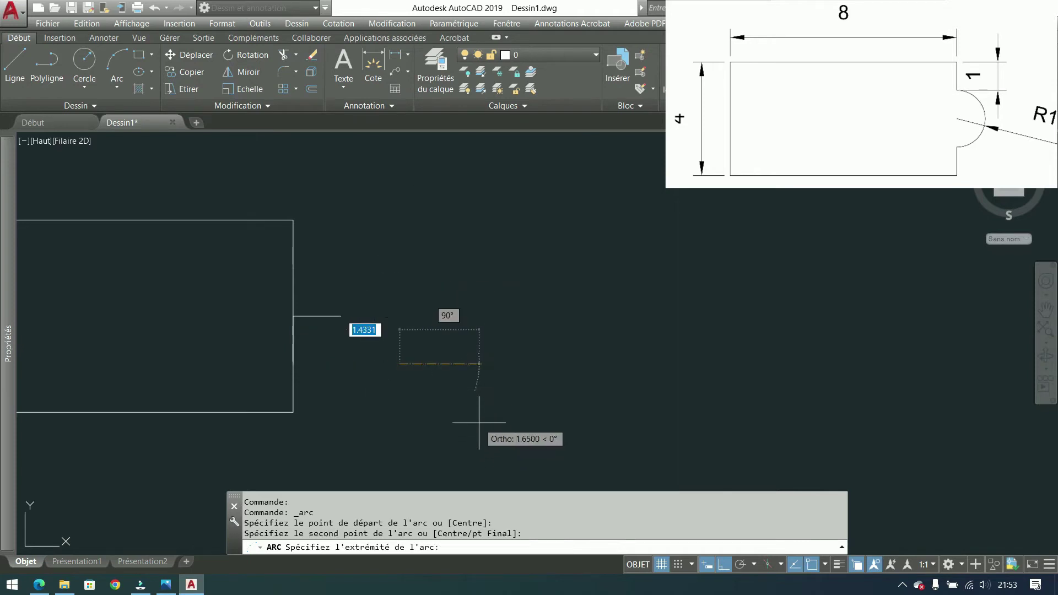
key(ctrl+a)
key(ctrl+z)
key(Escape)
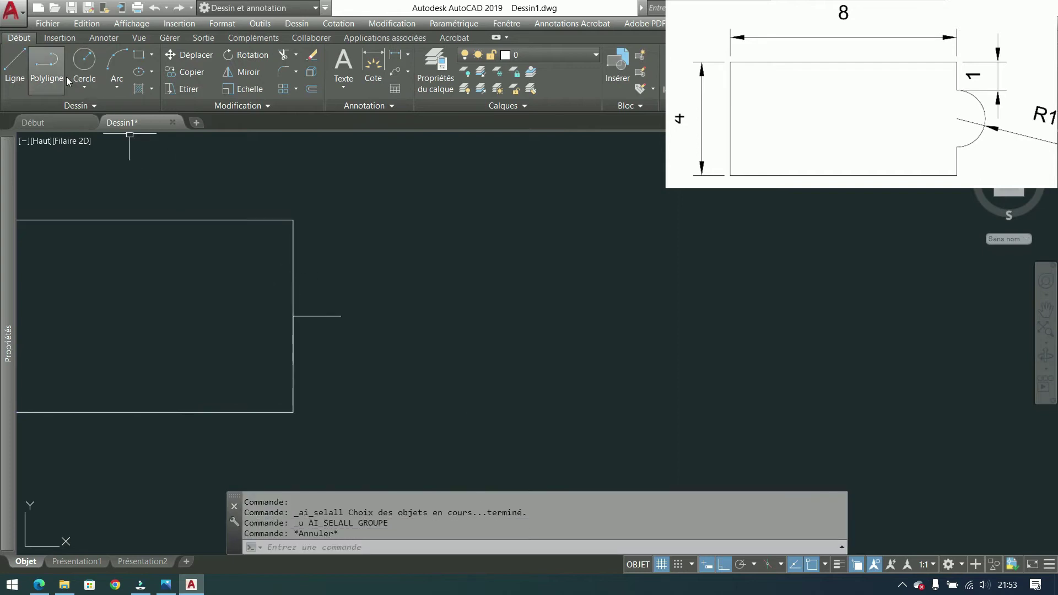
With Ortho off, draw a three-point arc from the gap's lower end through the construction segment's outer end to the gap's upper end
click(117, 65)
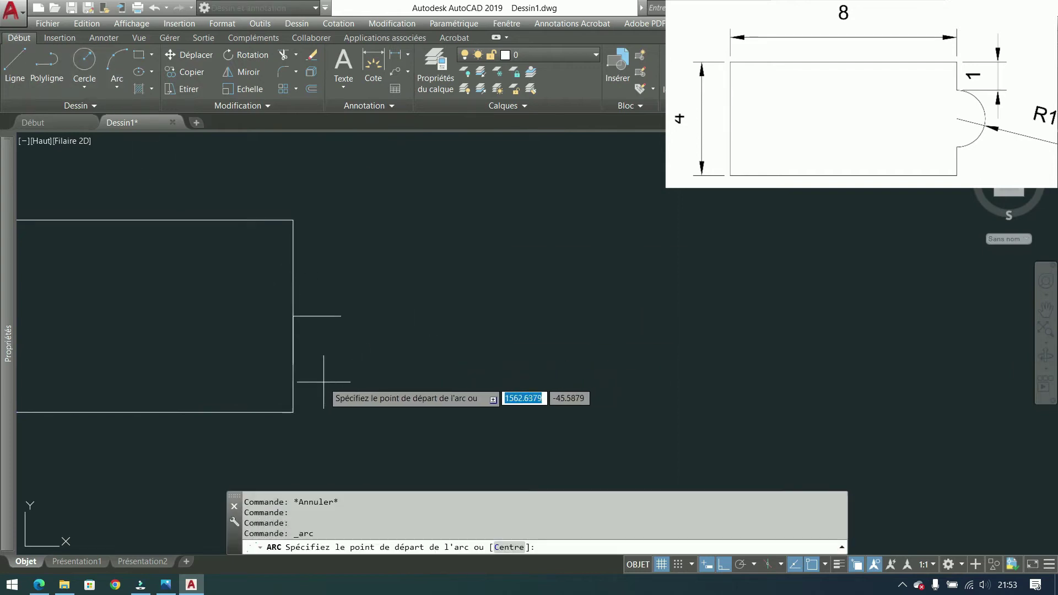
click(294, 364)
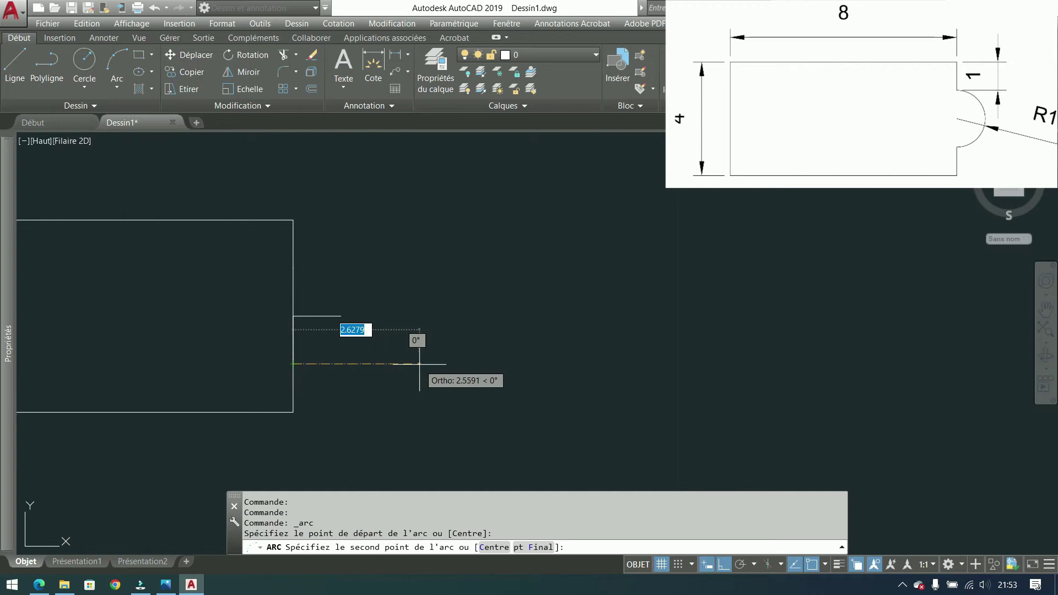
key(F8)
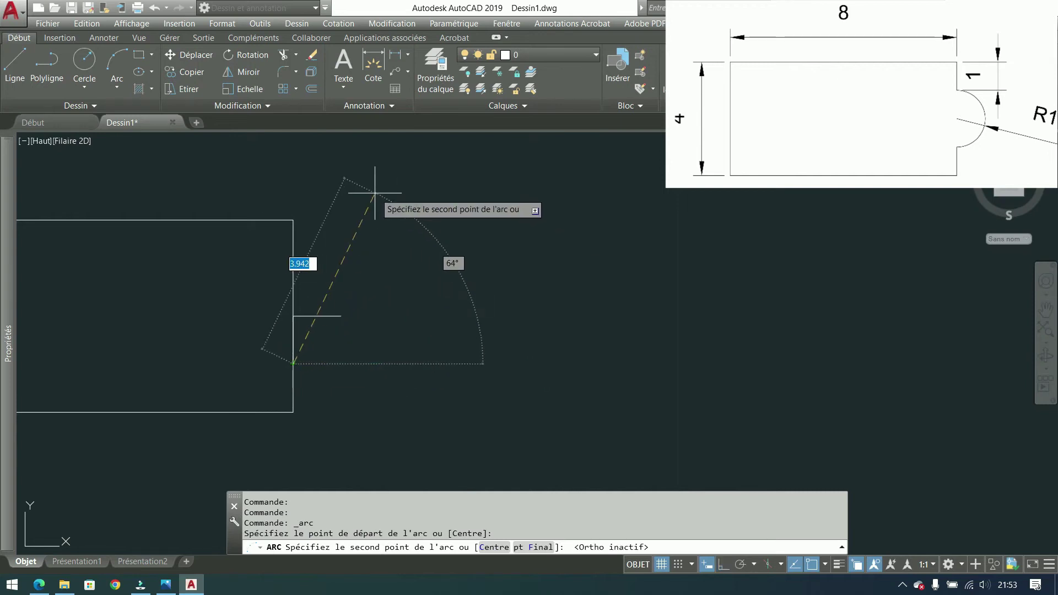
click(341, 316)
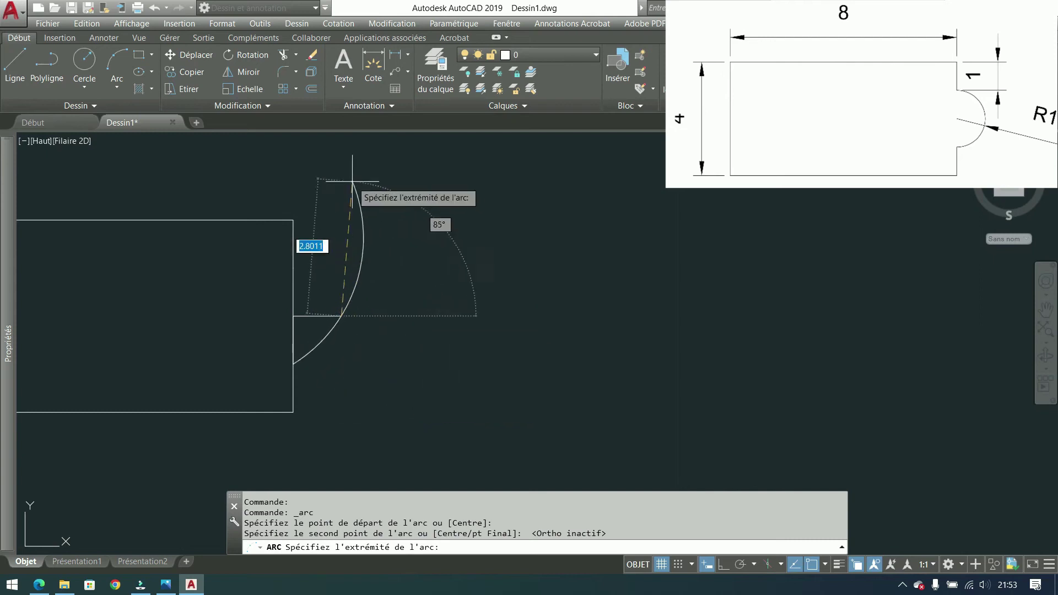
click(293, 269)
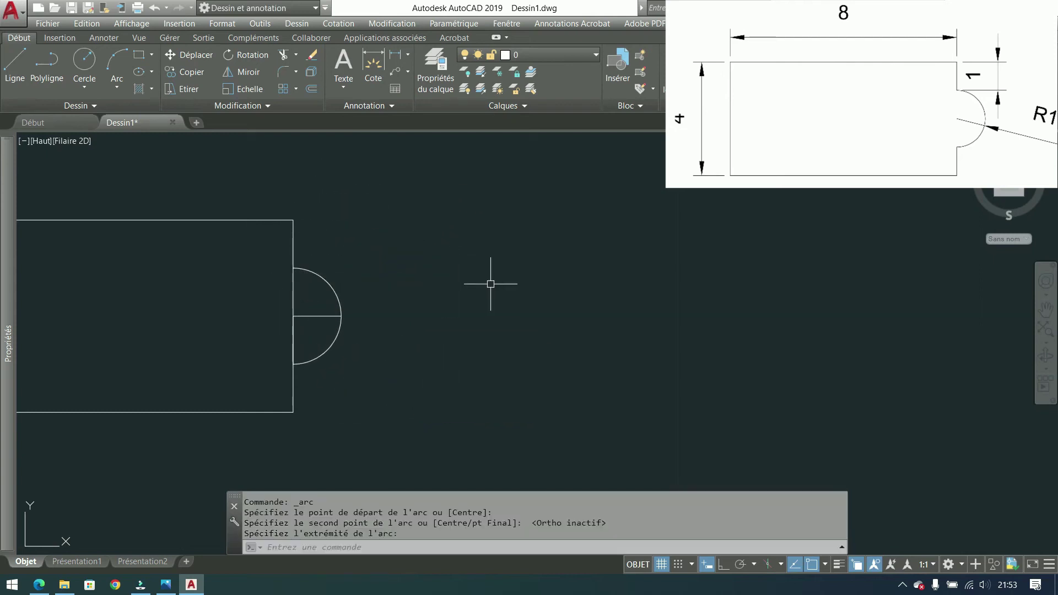
Delete the three-point arc together with the construction polyline at the right-edge gap
middle_drag(439, 259, 581, 279)
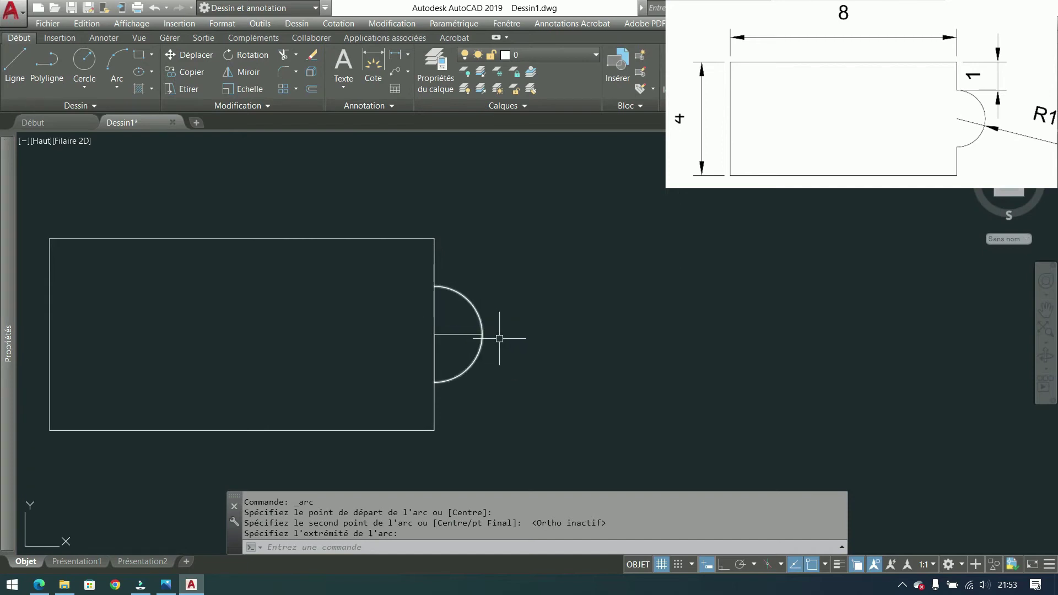
click(518, 320)
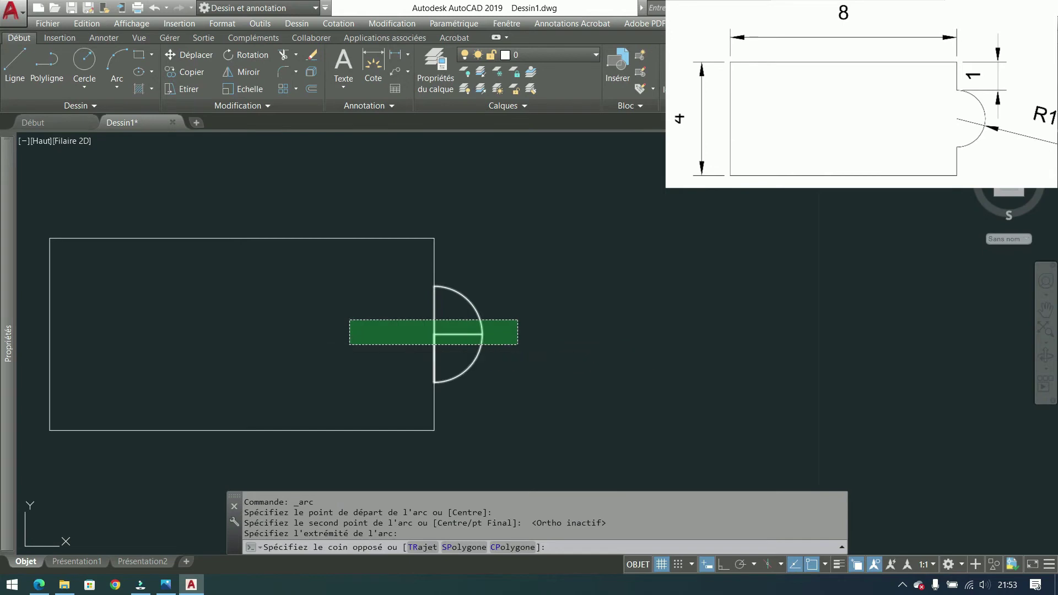
click(350, 344)
key(Delete)
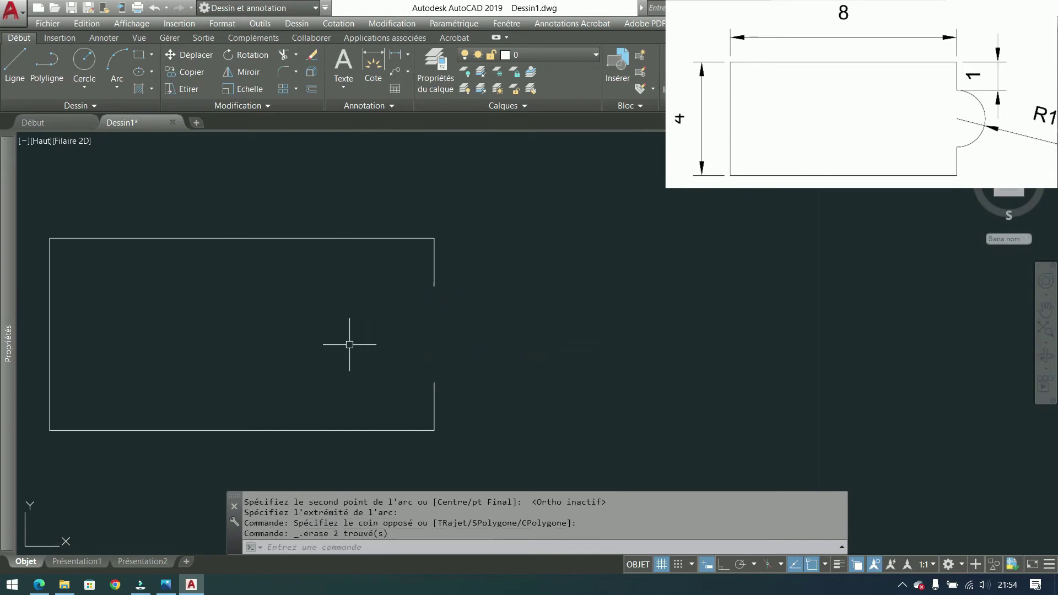
Draw a Start, End, Radius arc from the right-edge gap's upper end to its lower end, with radius 1 and bulging outward
click(117, 86)
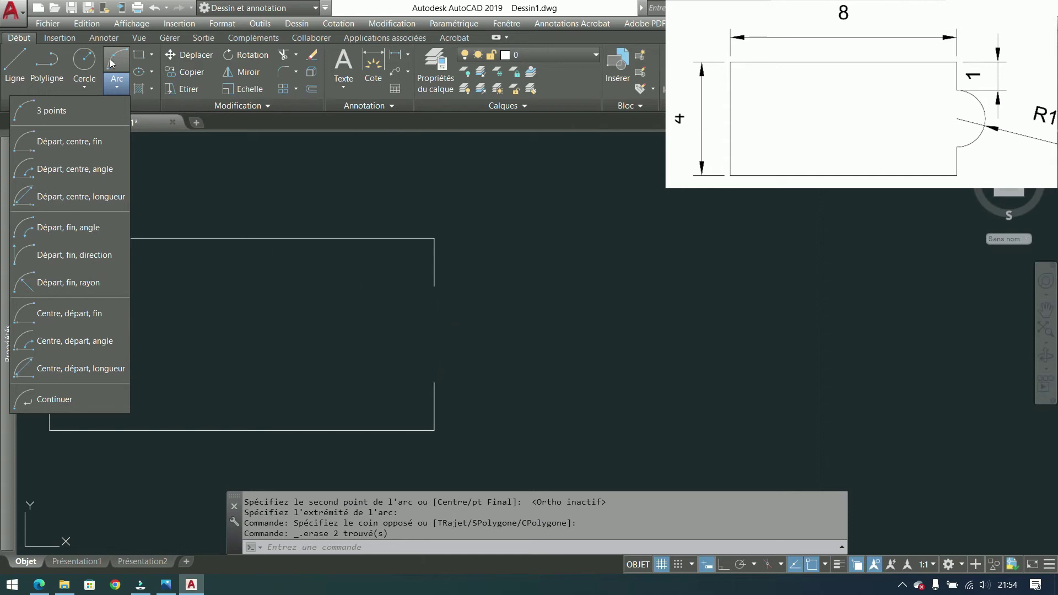
click(44, 282)
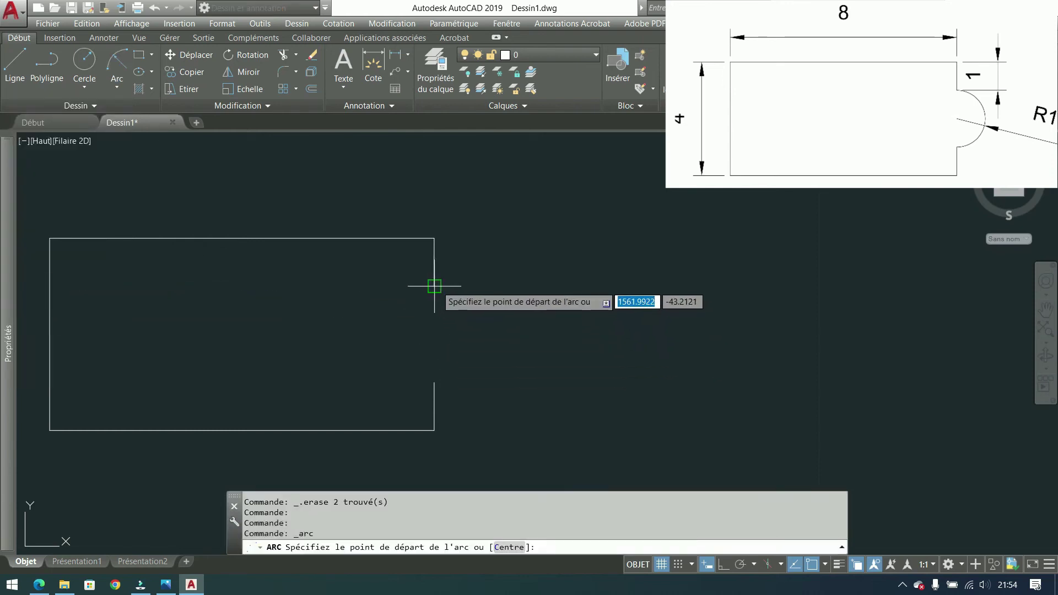
click(434, 286)
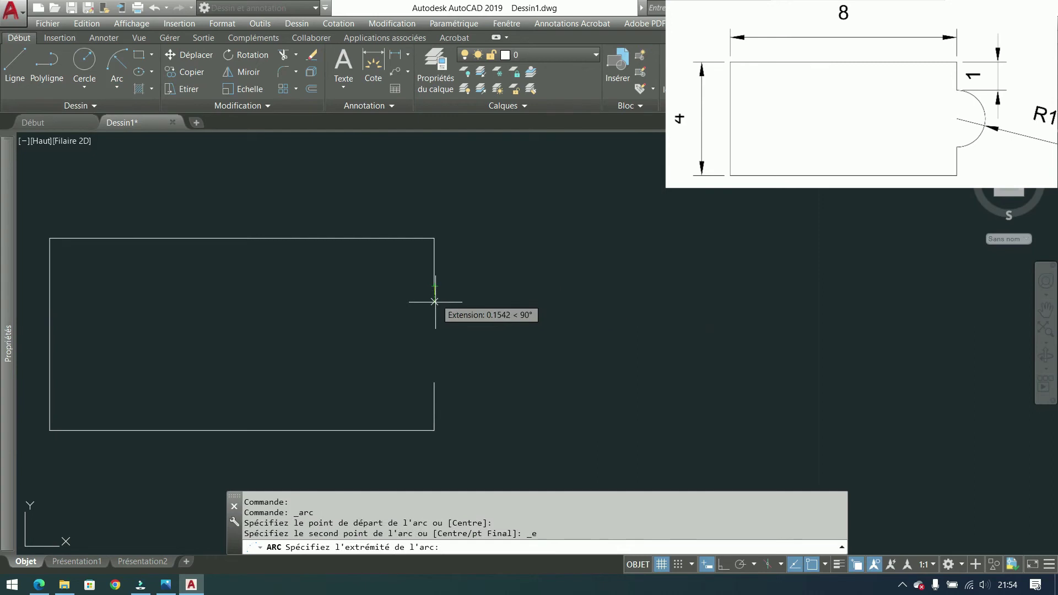
click(434, 382)
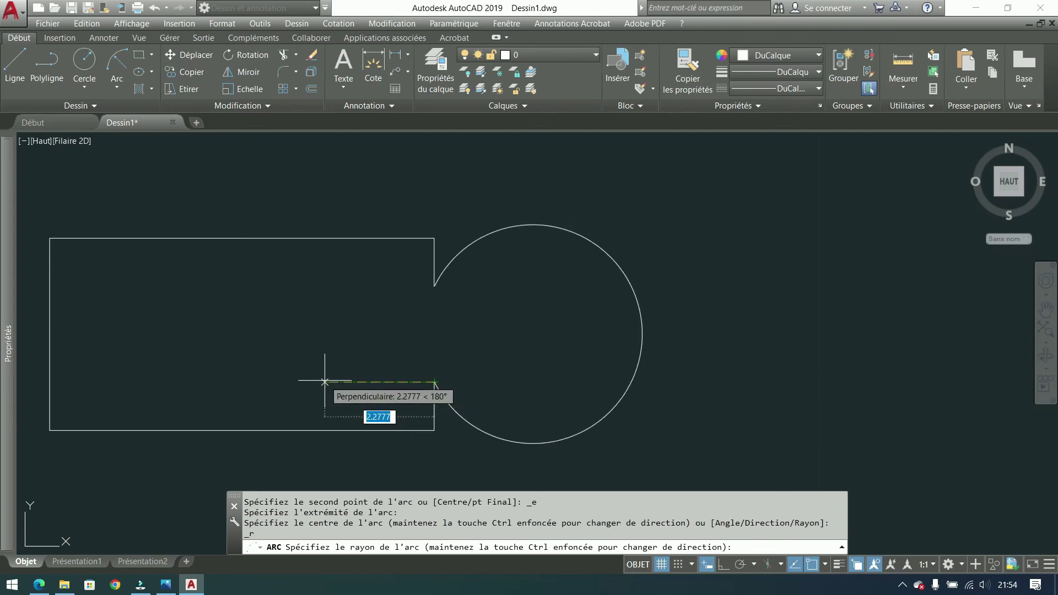
text(1)
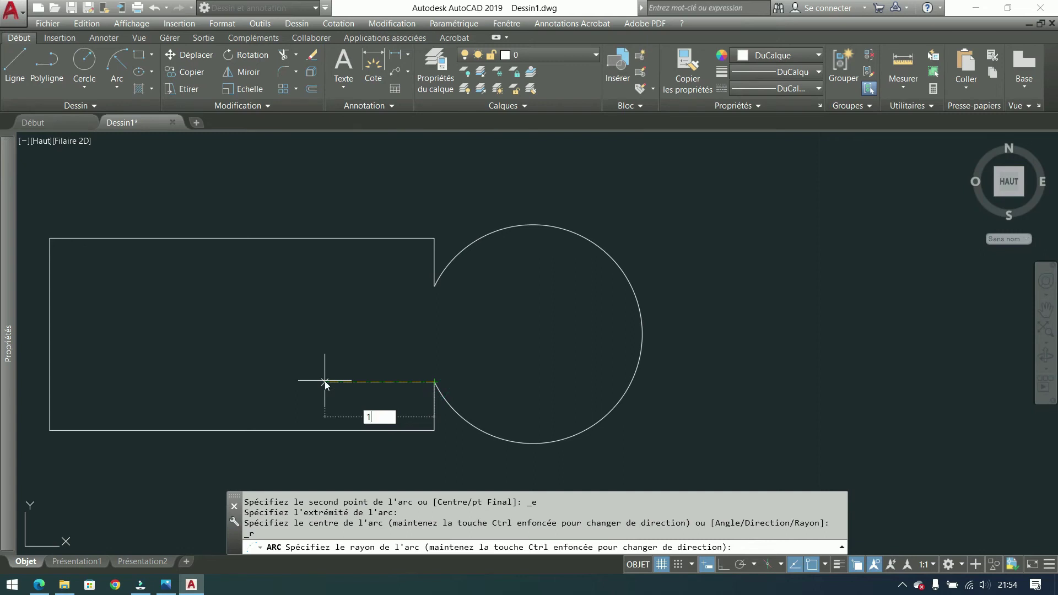
key(Return)
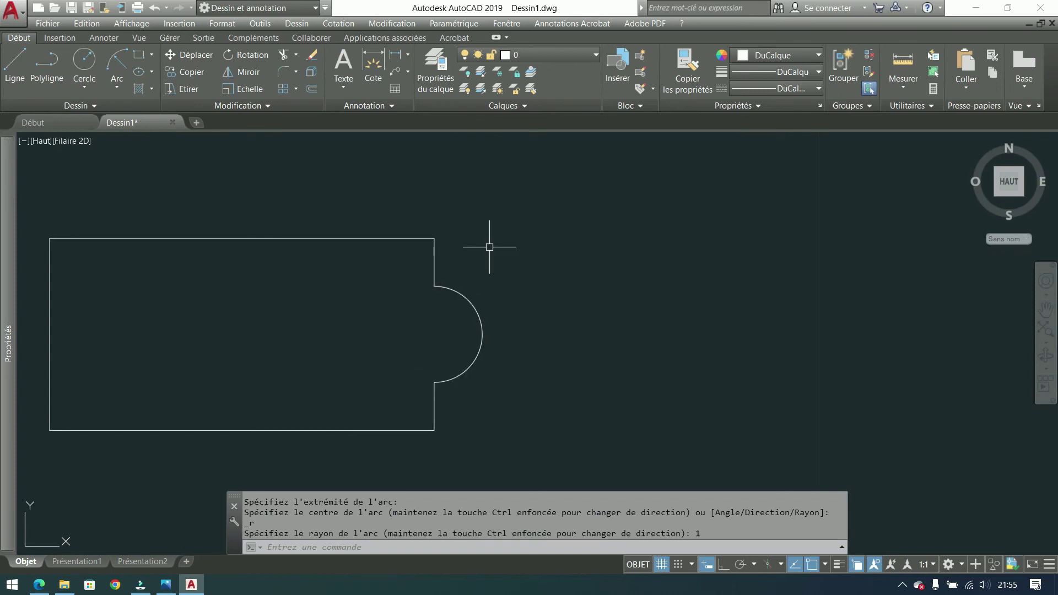
Draw a new 8 by 4 rectangle in the empty area beyond the finished shape
mouse_move(754, 307)
middle_down()
mouse_move(446, 307)
mouse_move(248, 333)
middle_up()
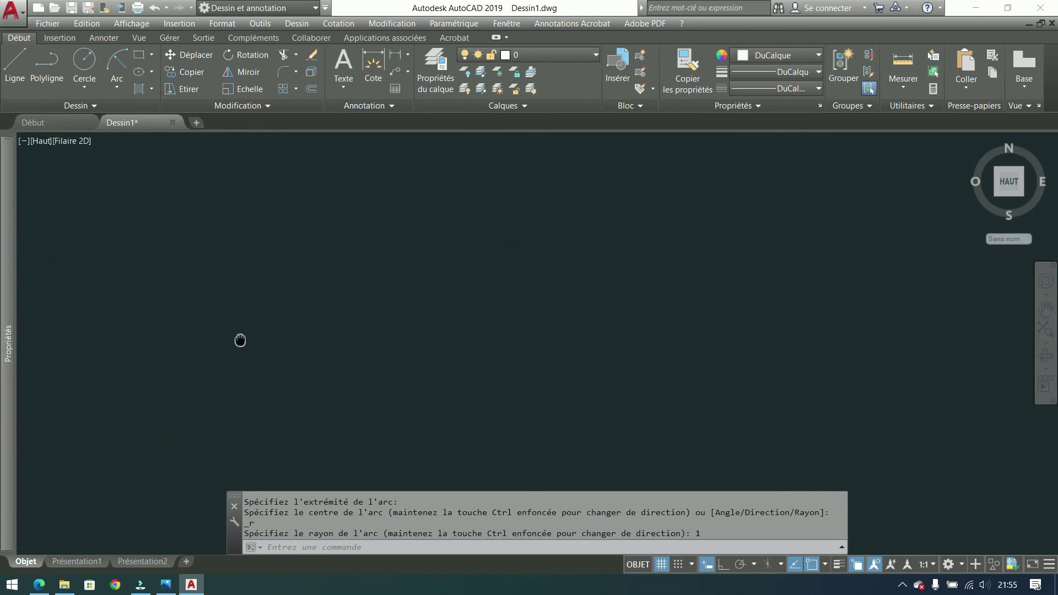
click(139, 54)
click(258, 415)
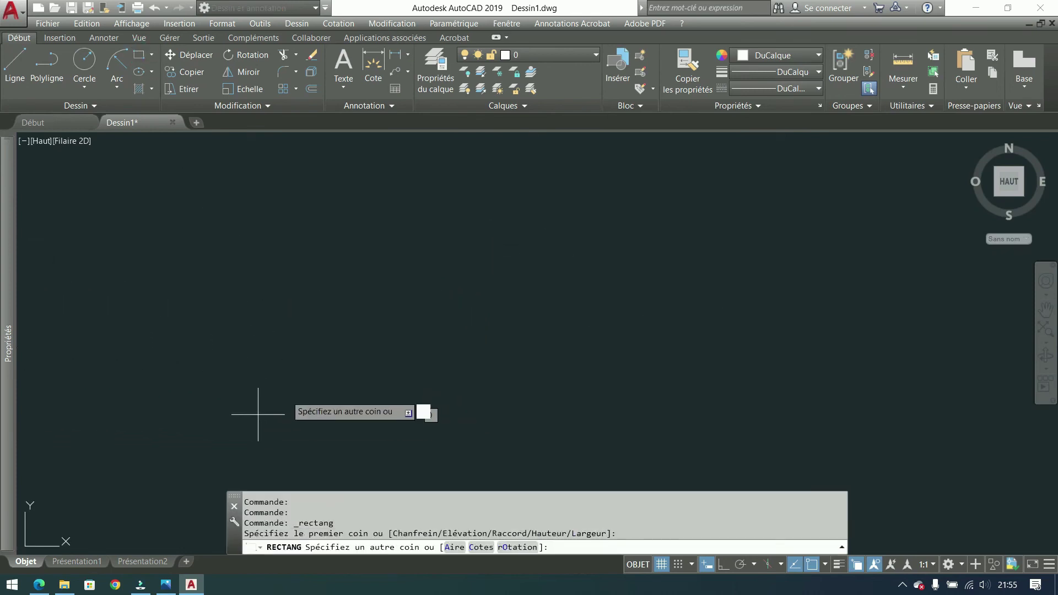
text(8)
key(Tab)
text(4)
key(Return)
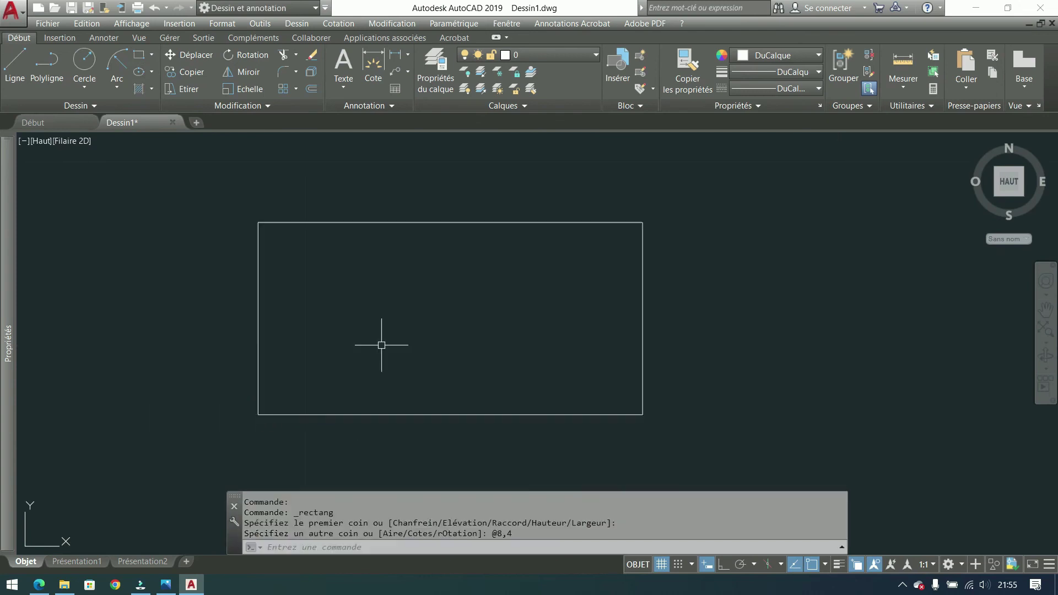
Draw a circle of radius 1 centred on the midpoint of the new rectangle's right edge
click(84, 59)
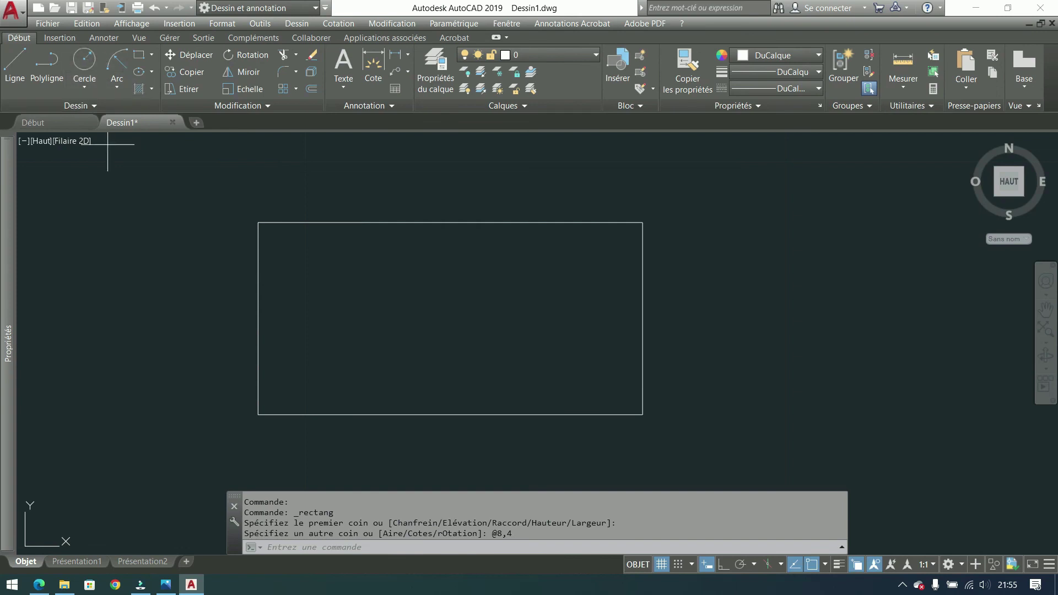
click(643, 318)
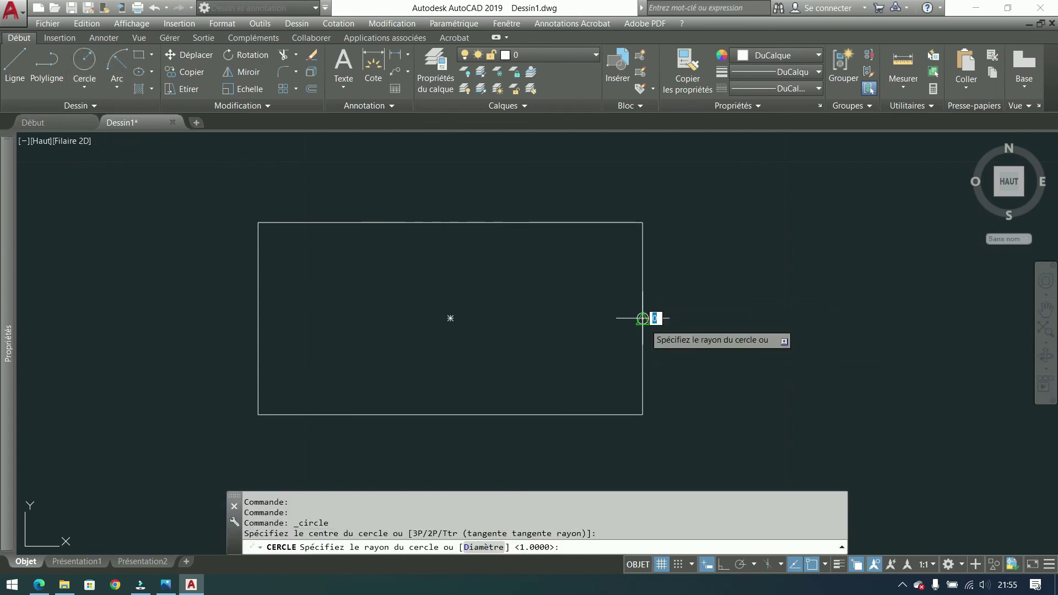
text(1)
key(Return)
Trim the circle's inner half and the edge segment inside it, using the rectangle and circle as cutting edges
click(751, 279)
click(338, 135)
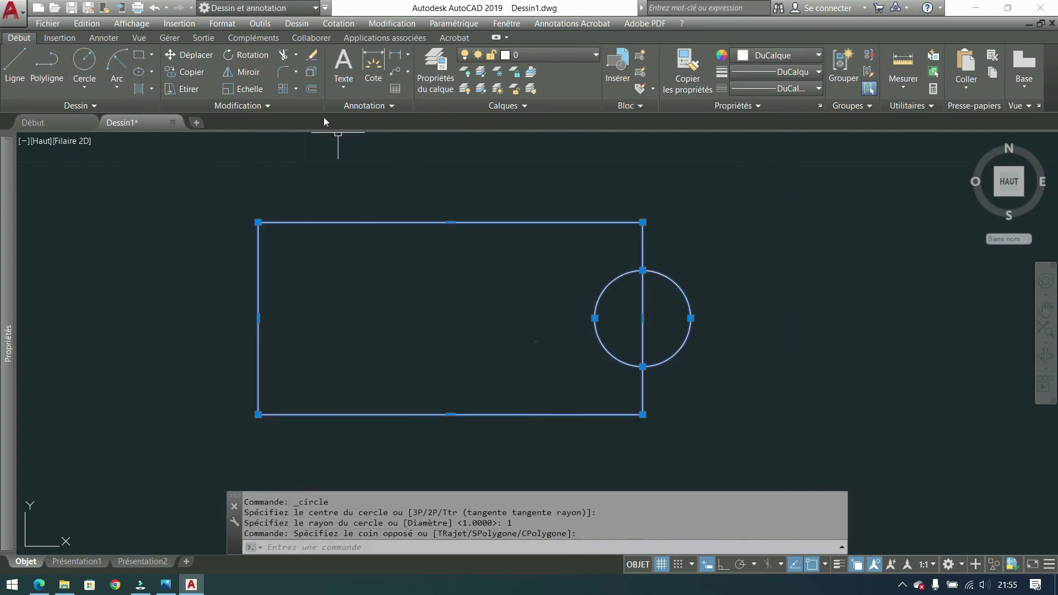
click(284, 56)
click(663, 302)
click(529, 322)
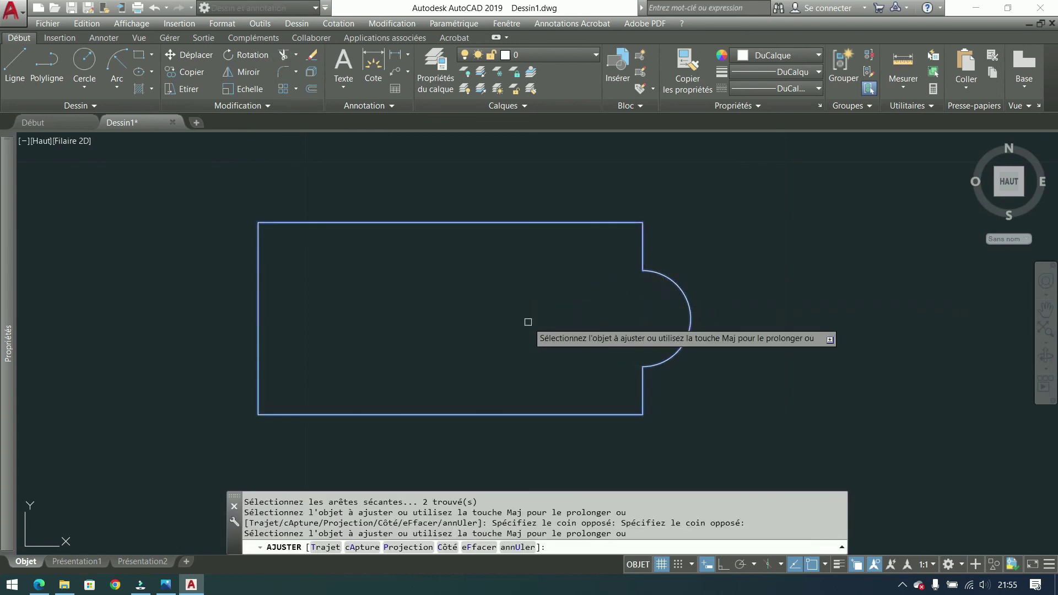
key(Return)
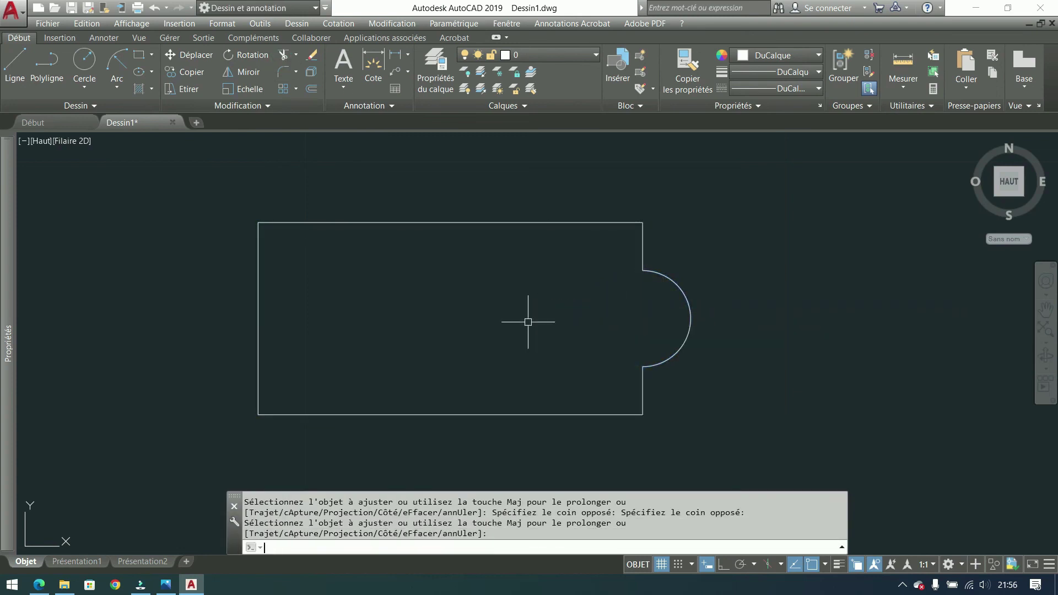
middle_drag(437, 342, 318, 363)
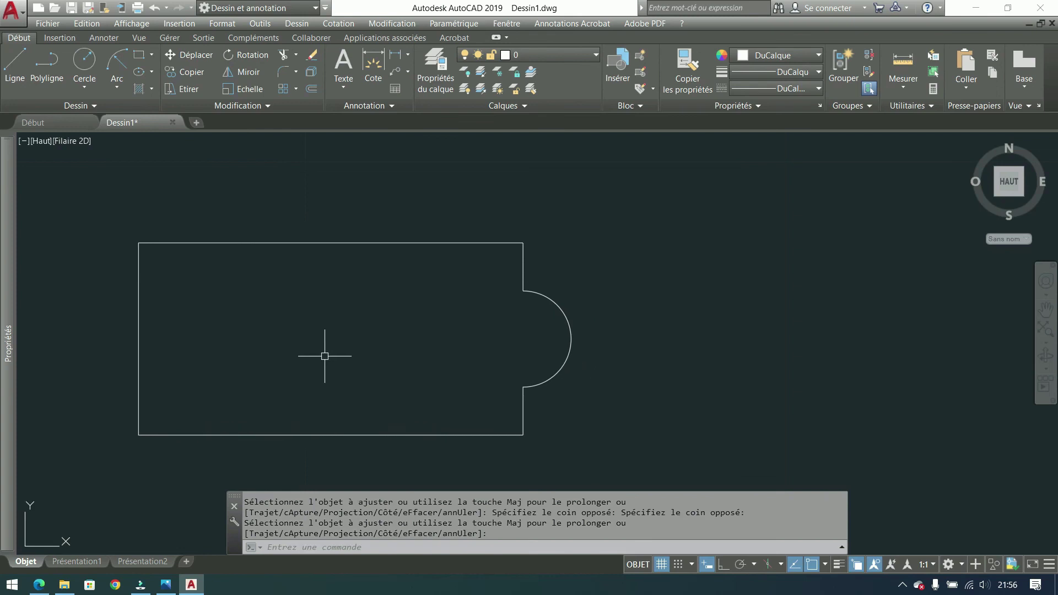